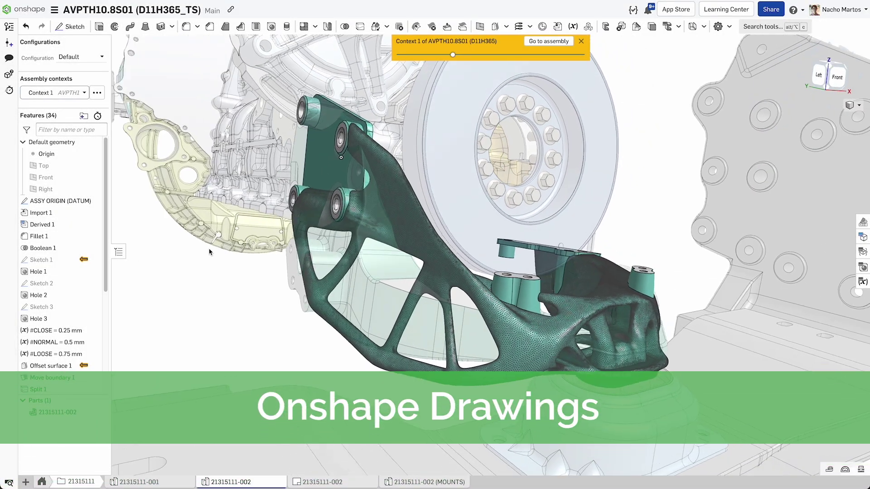
pyautogui.click(340, 483)
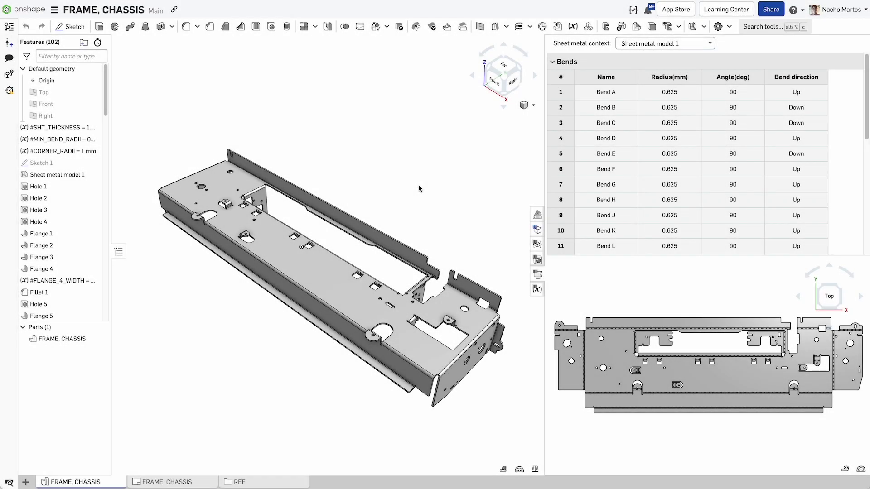
# Step: Open the FRAME, CHASSIS drawing and show its Flat Pattern (2) sheet with the bend notes
pyautogui.click(188, 481)
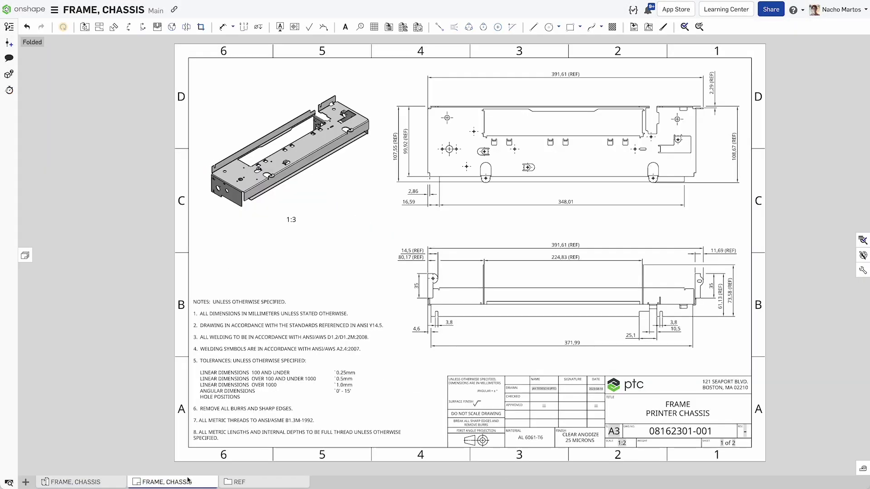
pyautogui.click(379, 419)
pyautogui.click(71, 178)
pyautogui.click(26, 256)
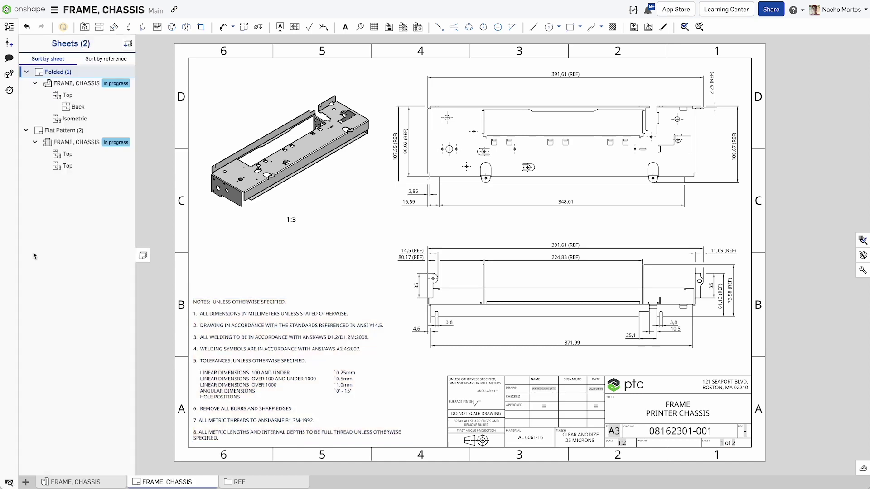
pyautogui.click(68, 133)
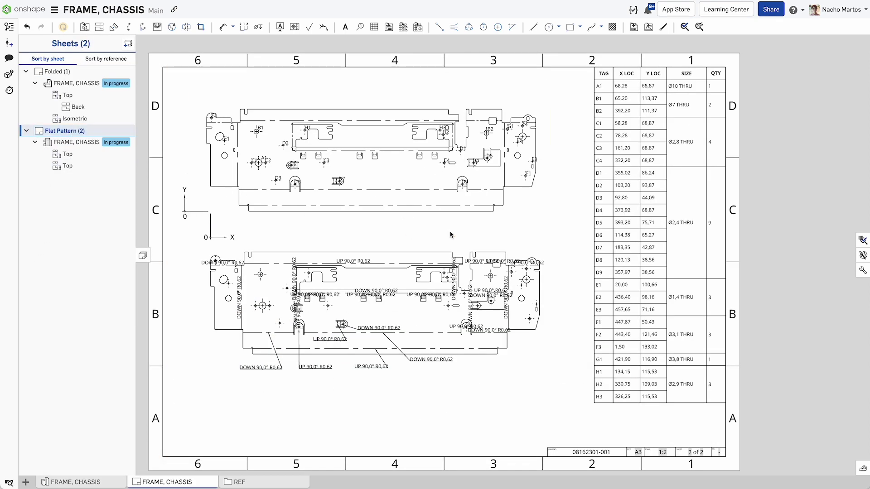
pyautogui.click(260, 368)
# Step: Start Drawing 1 with Create Drawing, browsing the Onshape and TS Content Vault templates
pyautogui.click(25, 482)
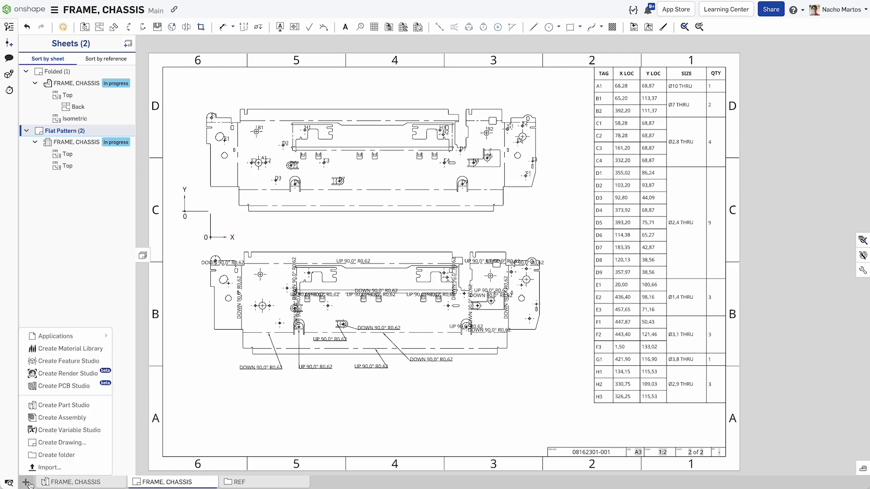
pyautogui.click(78, 441)
pyautogui.click(275, 61)
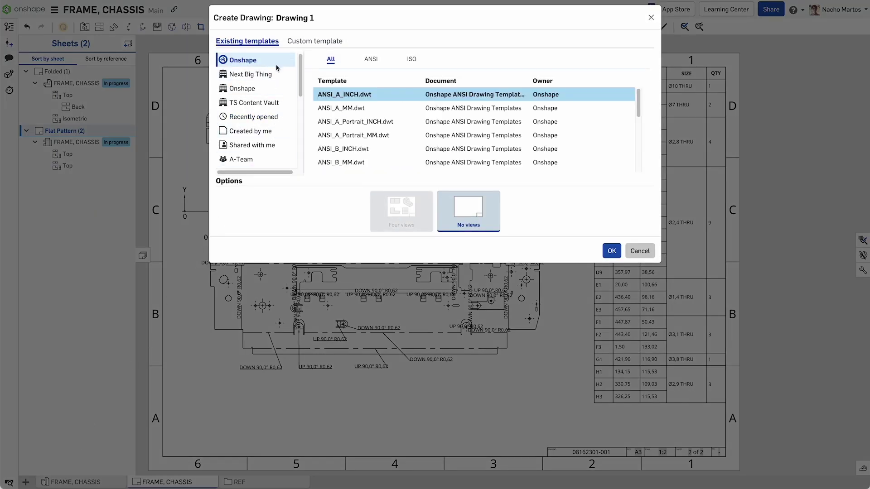
pyautogui.scroll(-10, 439, 118)
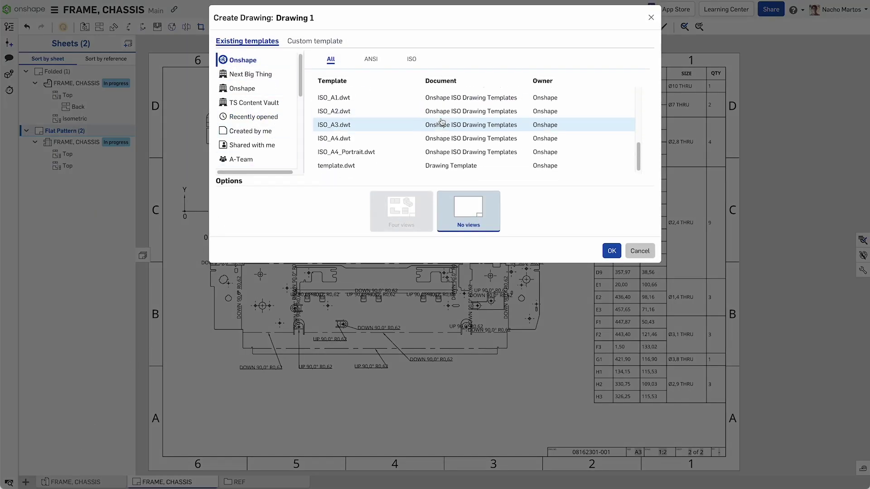
pyautogui.click(257, 103)
pyautogui.scroll(-8, 430, 127)
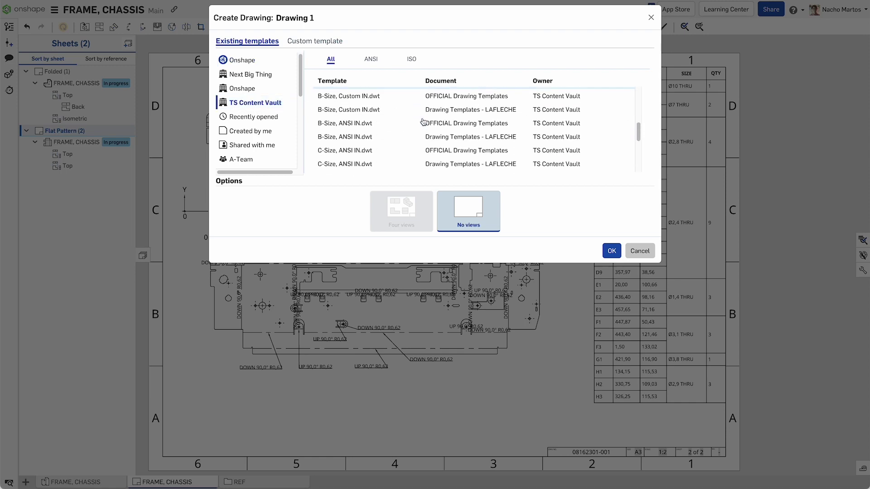
pyautogui.scroll(-2, 440, 135)
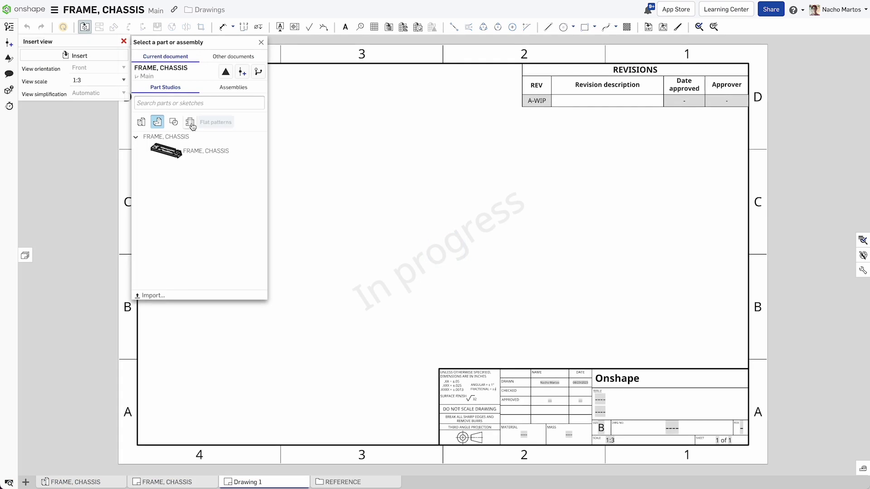
# Step: Place the FRAME, CHASSIS flat pattern view and snap its hole table to the upper-left corner
pyautogui.click(173, 124)
pyautogui.click(581, 238)
pyautogui.click(417, 26)
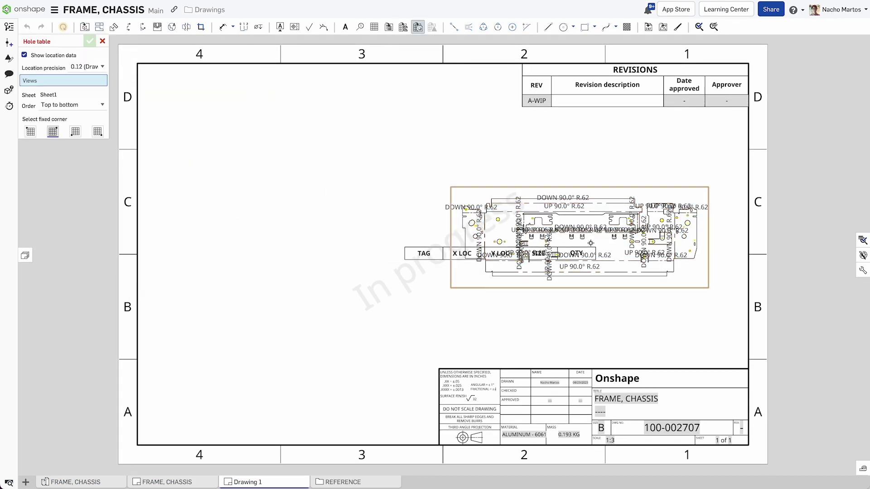
pyautogui.click(573, 247)
pyautogui.click(89, 42)
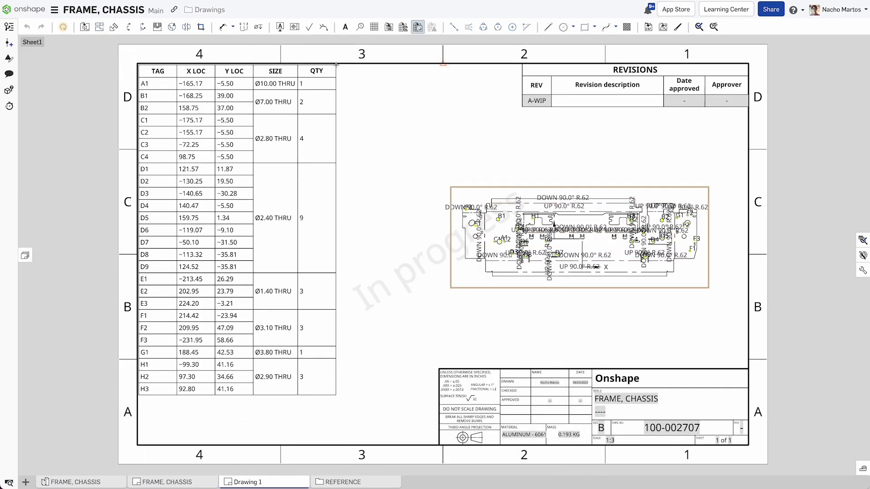
pyautogui.click(282, 68)
pyautogui.moveTo(281, 67); pyautogui.dragTo(173, 68)
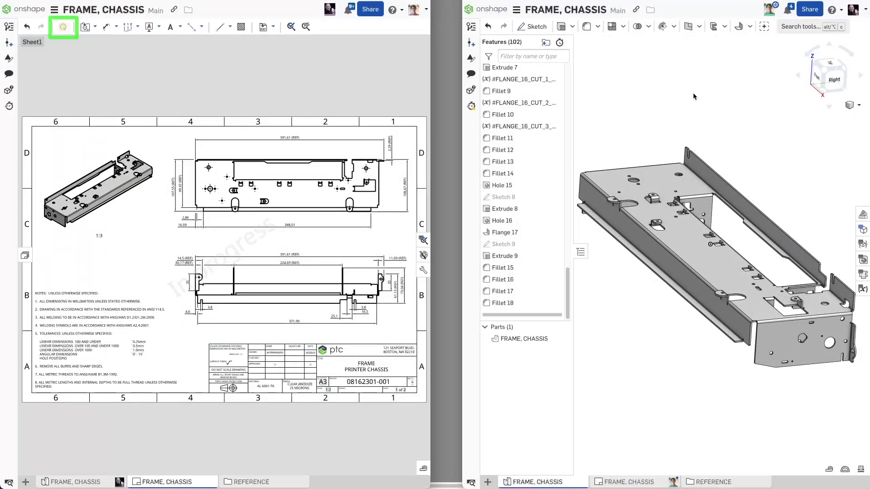
# Step: Add Flange 18 on the chassis top edge with a 10 mm distance
pyautogui.click(740, 26)
pyautogui.click(752, 206)
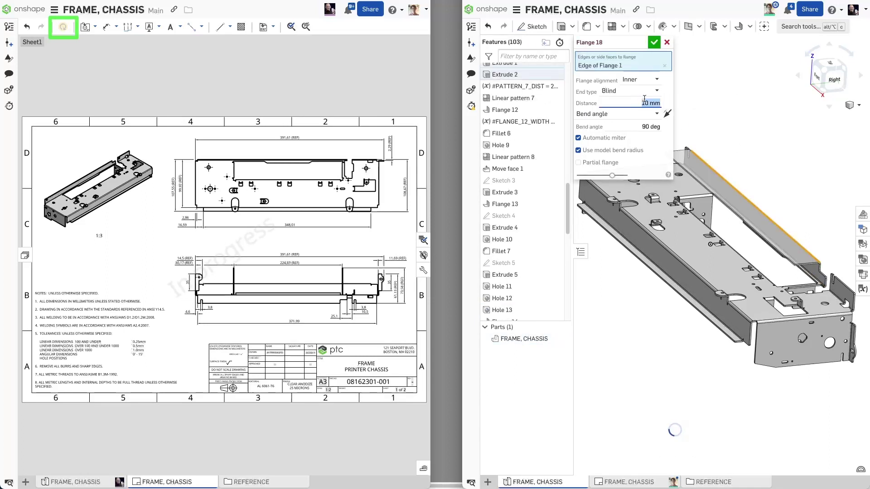
pyautogui.click(669, 115)
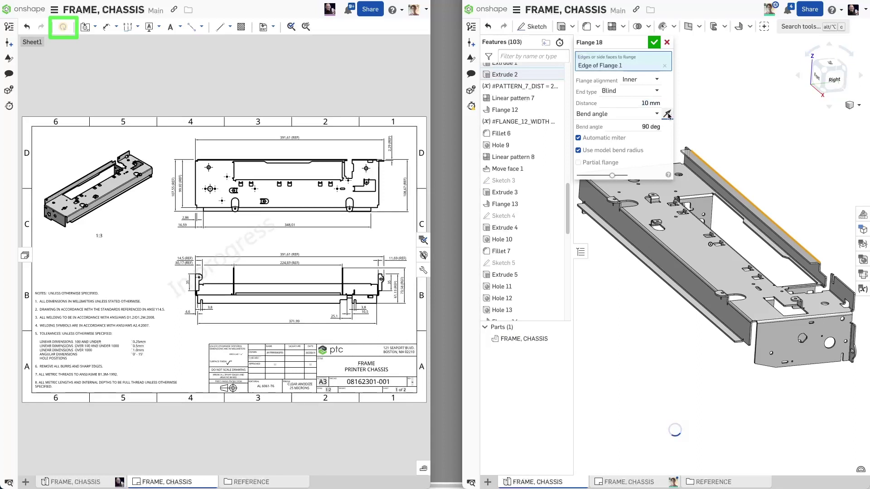
pyautogui.click(654, 42)
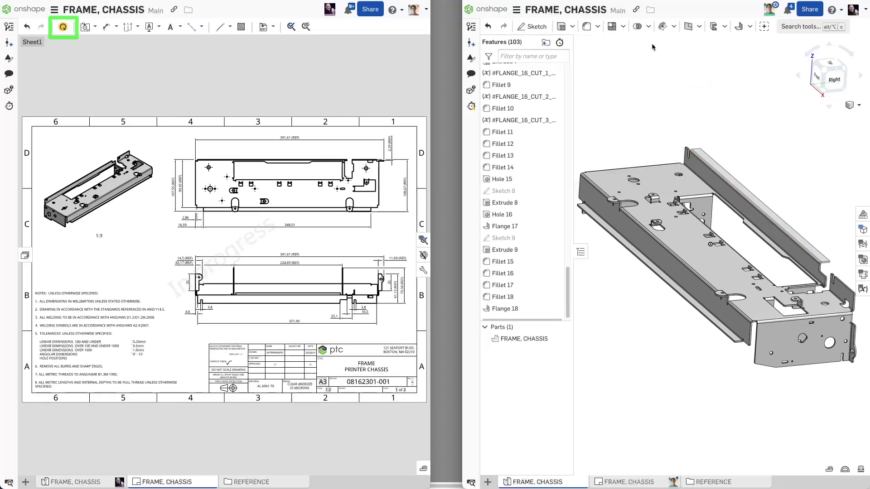
# Step: Update the drawing to the changed model and save a Drawing Updates version
pyautogui.click(63, 29)
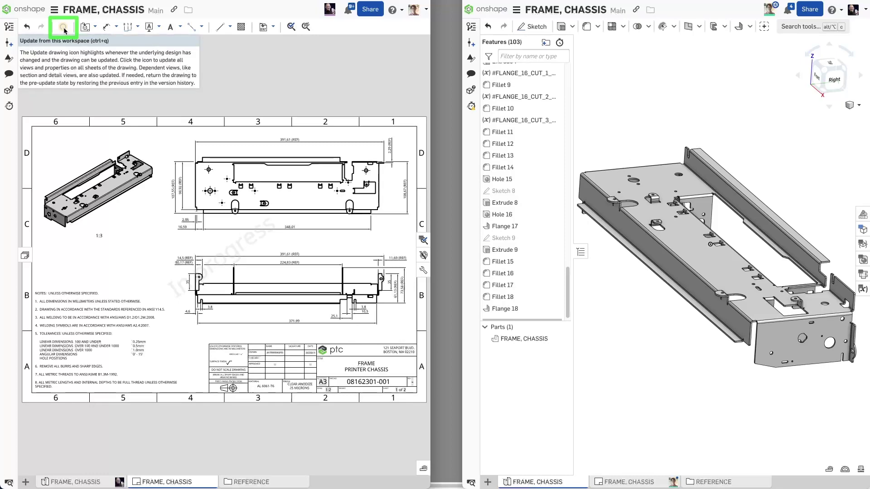
pyautogui.click(10, 26)
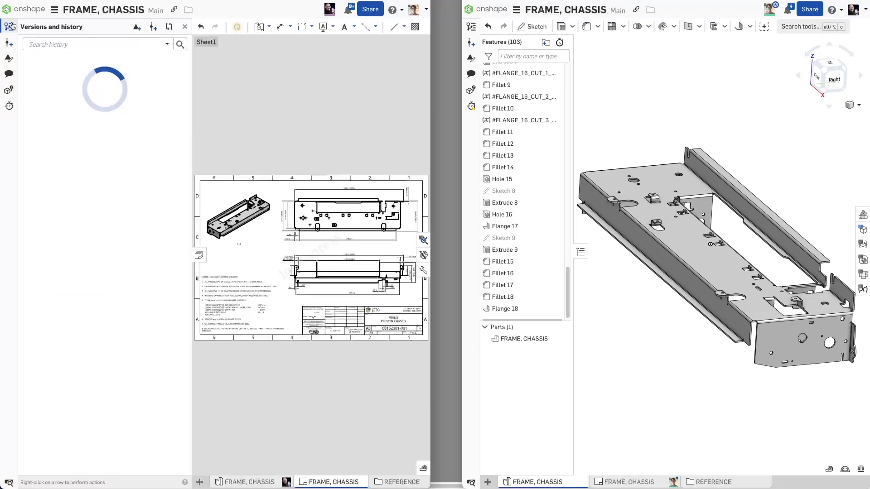
pyautogui.click(154, 27)
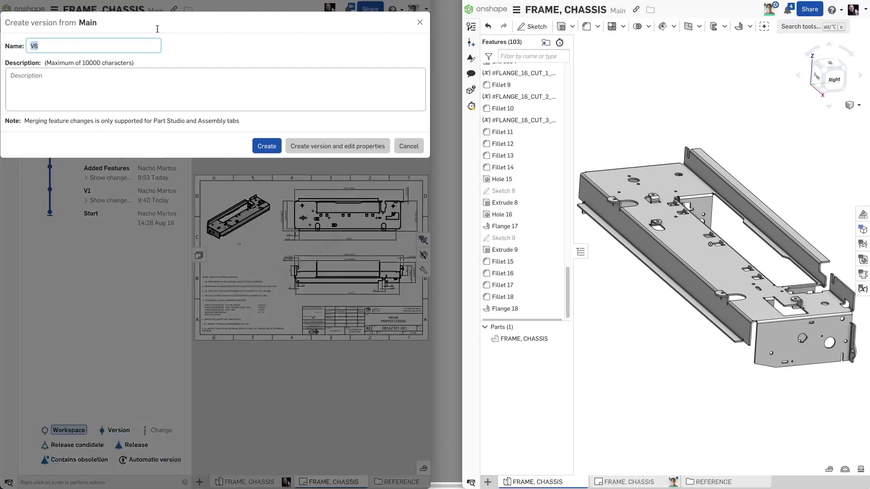
pyautogui.press('Return')
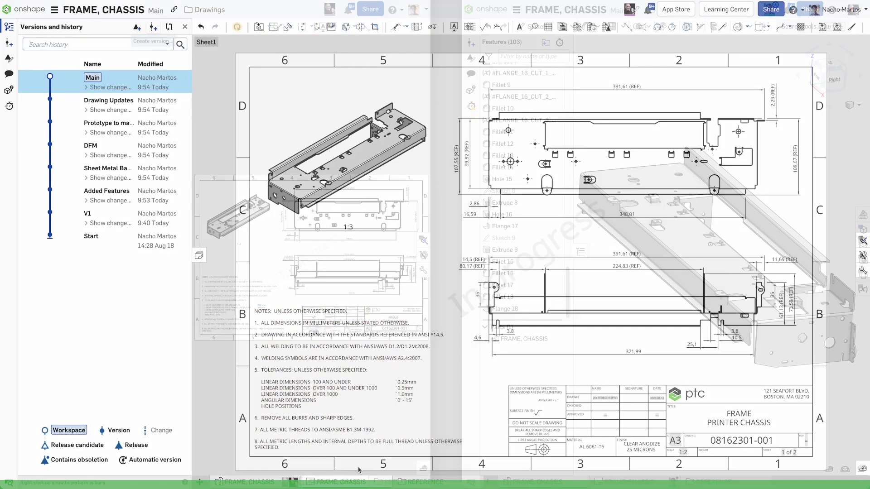
pyautogui.rightClick(360, 482)
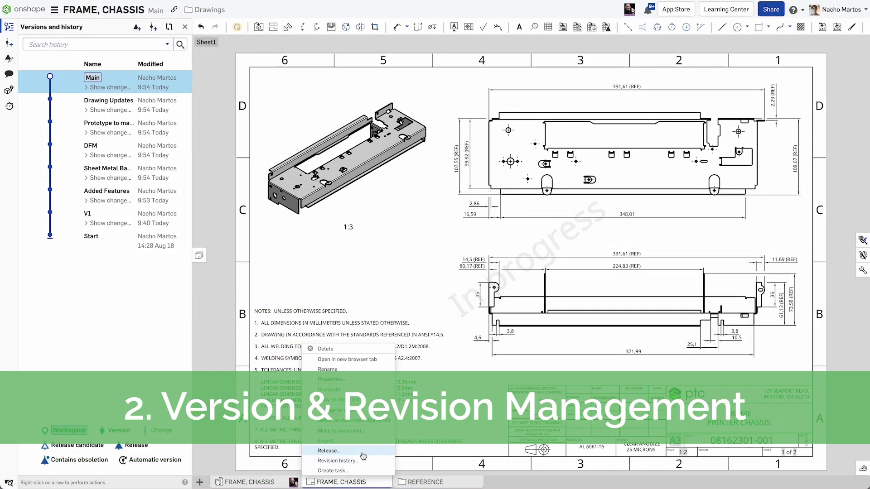
# Step: Release the drawing and part as MK 1 Frame Chassis, revision A, with generated part numbers
pyautogui.click(363, 451)
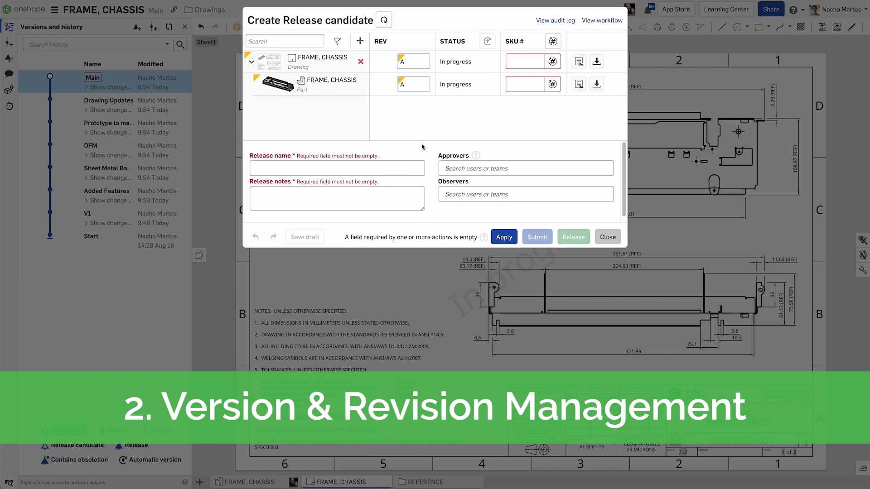
pyautogui.click(550, 42)
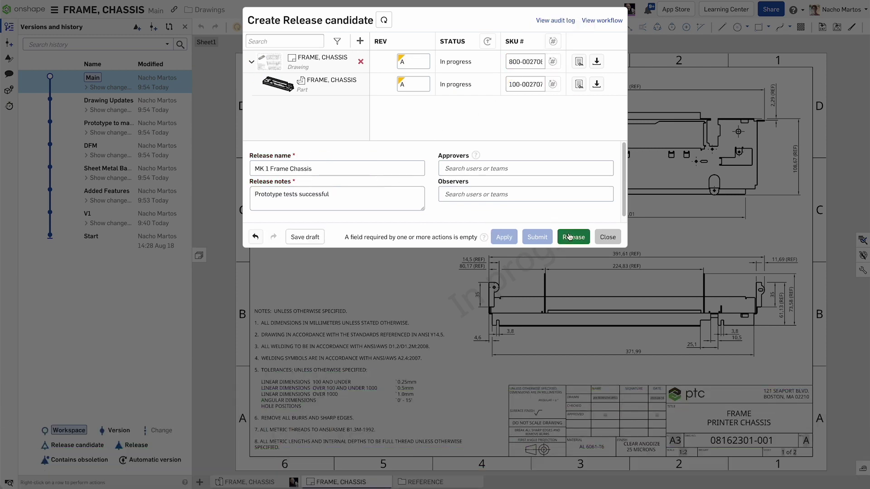
pyautogui.click(569, 237)
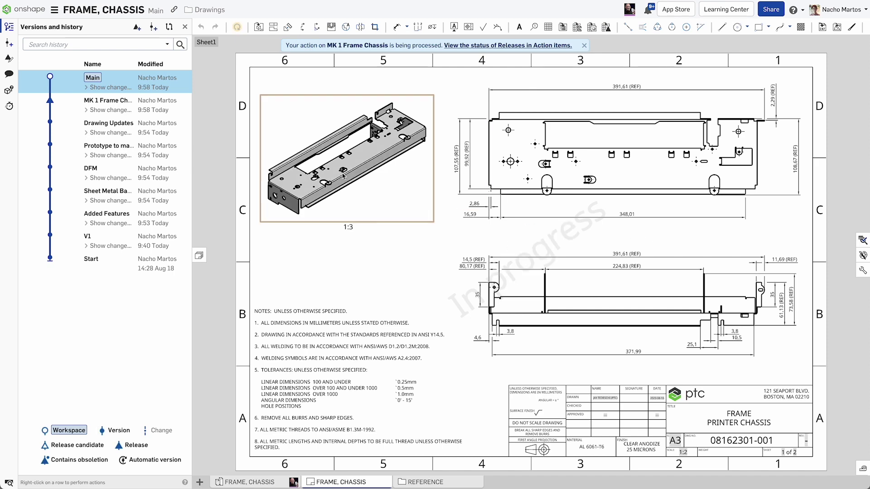
# Step: Open the MK 1 Frame Chassis version and view Sheet2 of the drawing
pyautogui.click(144, 105)
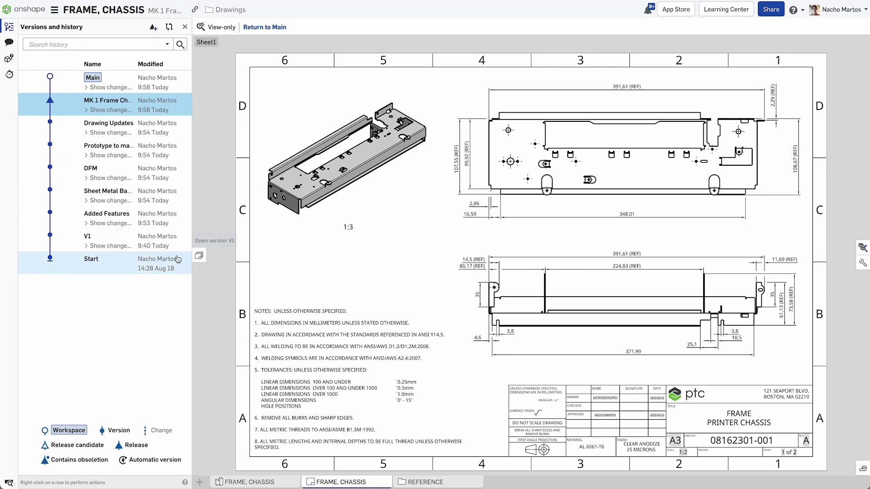
pyautogui.click(199, 255)
pyautogui.click(244, 131)
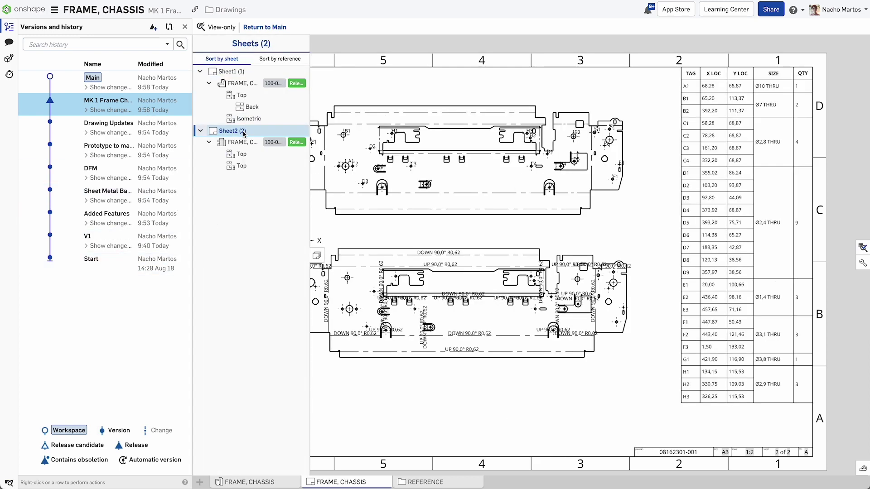
pyautogui.click(318, 256)
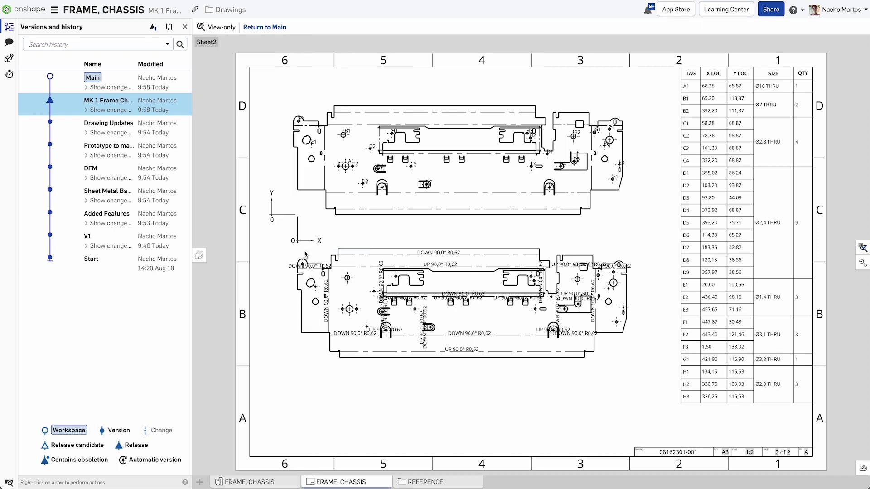
# Step: Open the release review for the MK 1 Frame Chassis version
pyautogui.rightClick(120, 102)
pyautogui.moveTo(190, 141)
pyautogui.click(253, 145)
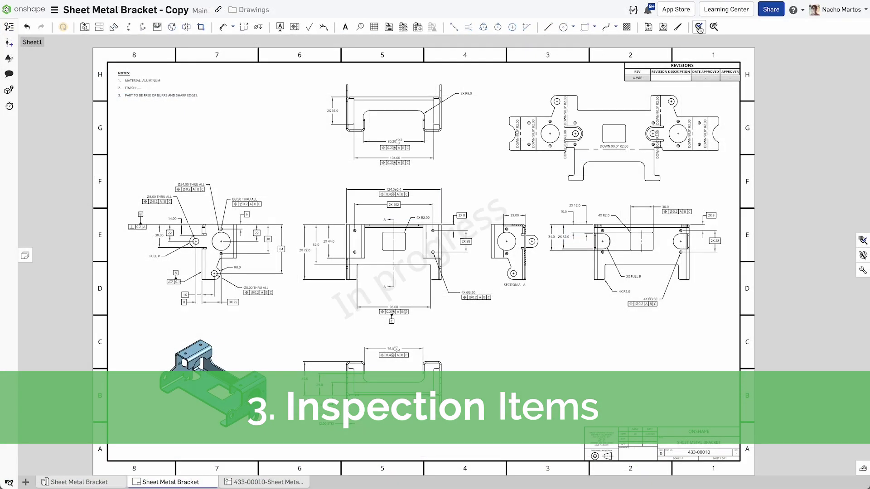
# Step: Place circle inspection balloons 1–4 on the Ø8.00, Ø24.00, Ø3.50 and lower Ø8.00 callouts
pyautogui.click(700, 27)
pyautogui.click(91, 67)
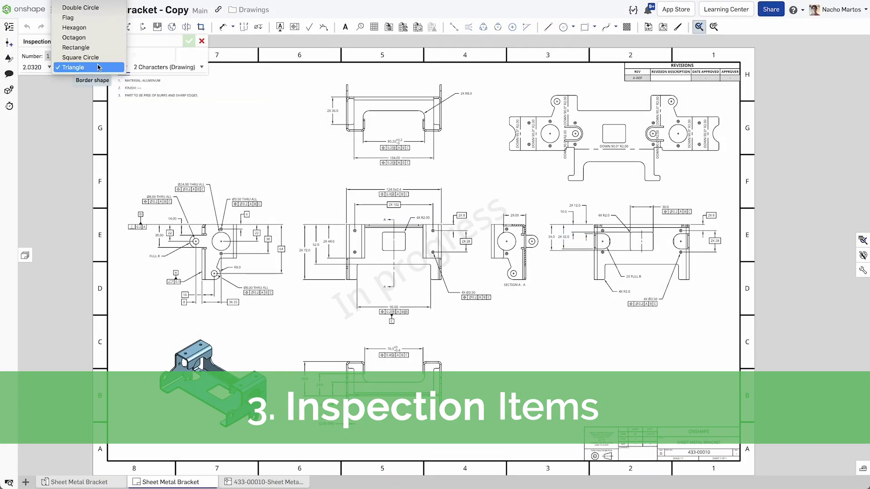
pyautogui.click(68, 5)
pyautogui.scroll(2, 153, 201)
pyautogui.scroll(3, 154, 201)
pyautogui.click(154, 192)
pyautogui.doubleClick(213, 167)
pyautogui.click(350, 197)
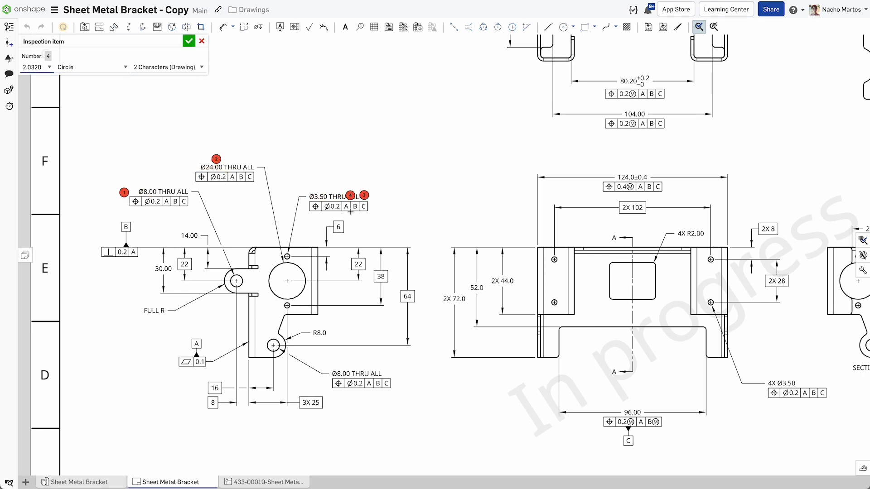
pyautogui.click(357, 374)
pyautogui.scroll(-5, 539, 348)
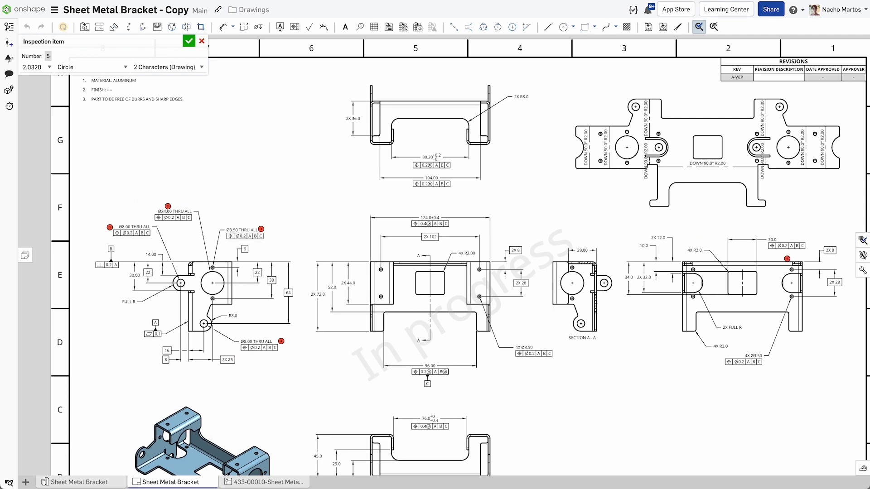
# Step: Add diamond inspection balloons 5–7 to the 124.0±0.4, 96.00 and 2X 28 dimensions
pyautogui.click(863, 240)
pyautogui.scroll(3, 548, 204)
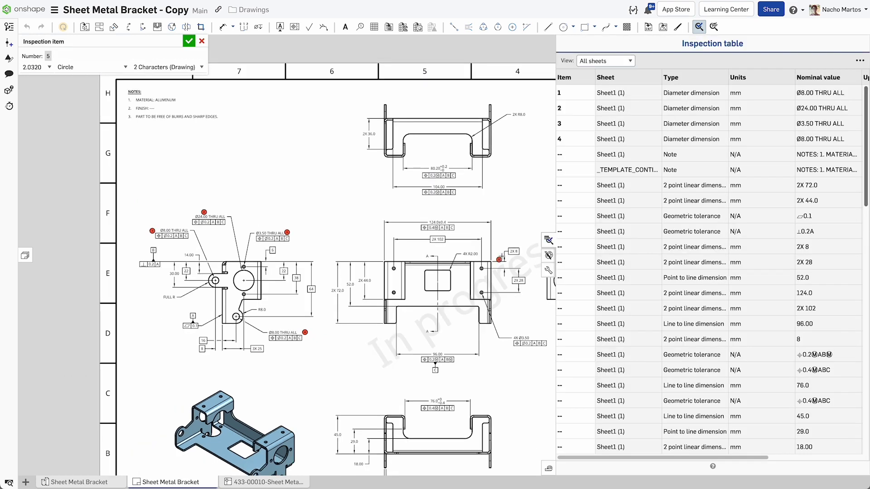
pyautogui.click(103, 71)
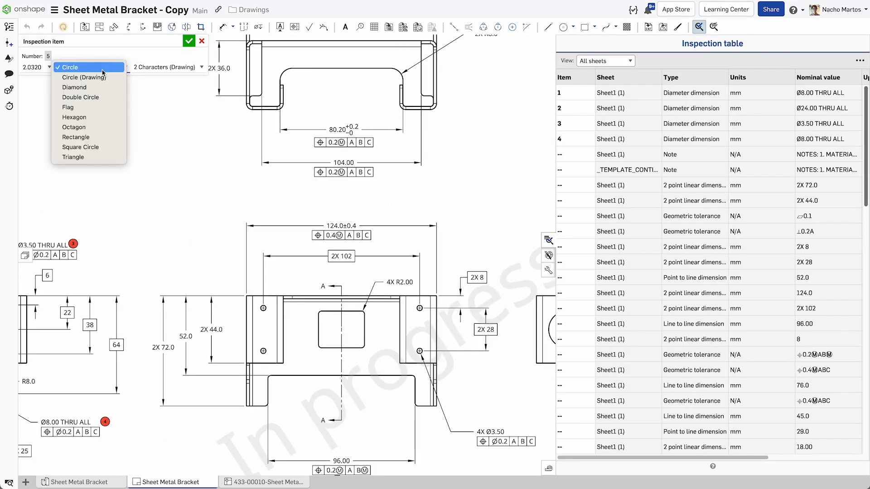
pyautogui.click(95, 87)
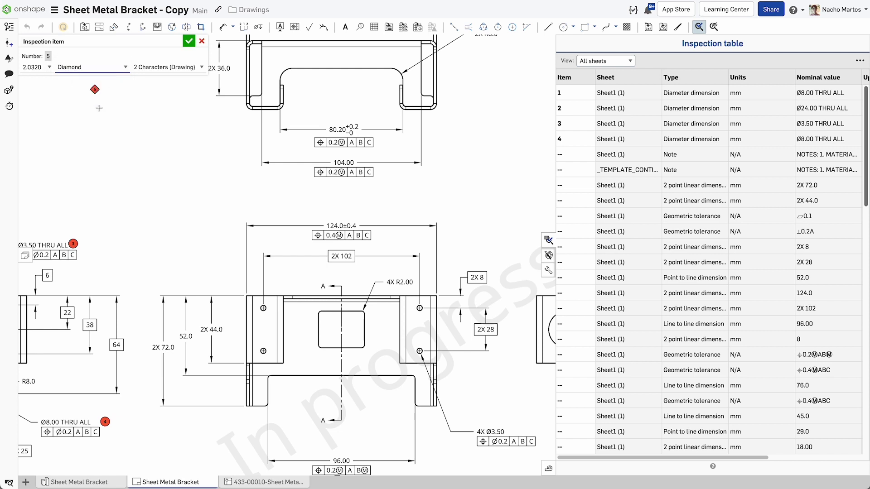
pyautogui.click(331, 225)
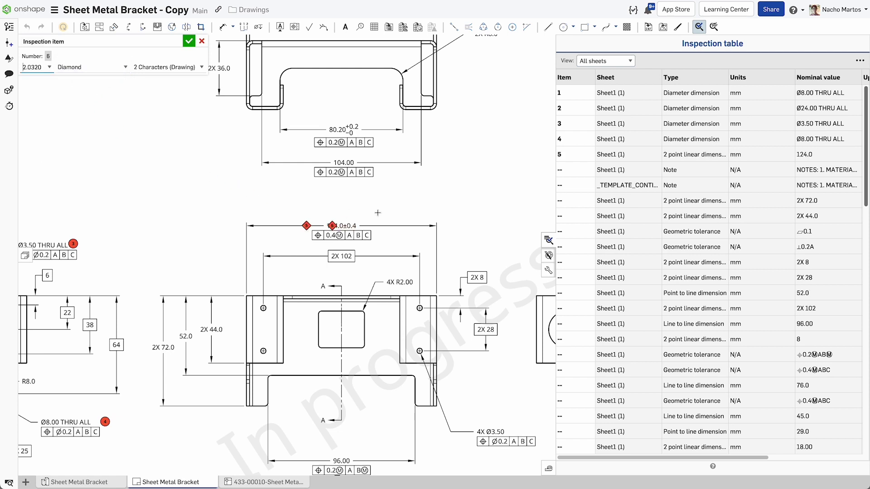
pyautogui.click(347, 460)
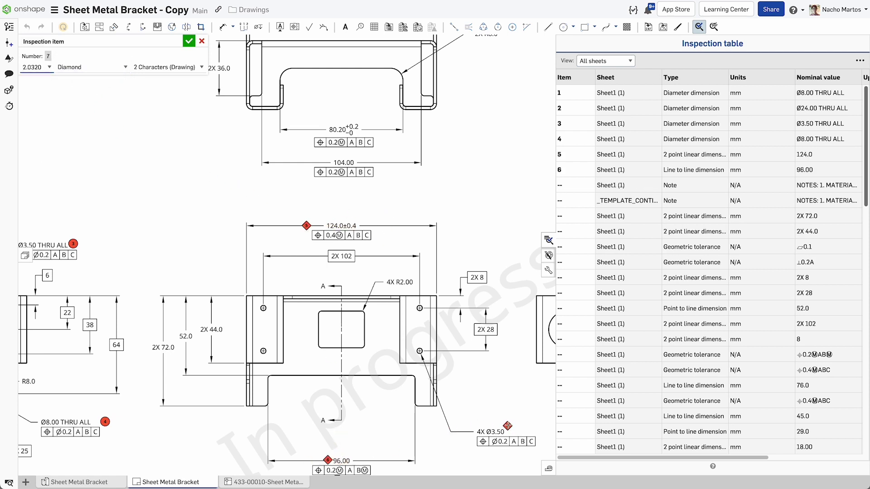
pyautogui.click(502, 327)
pyautogui.scroll(-2, 481, 287)
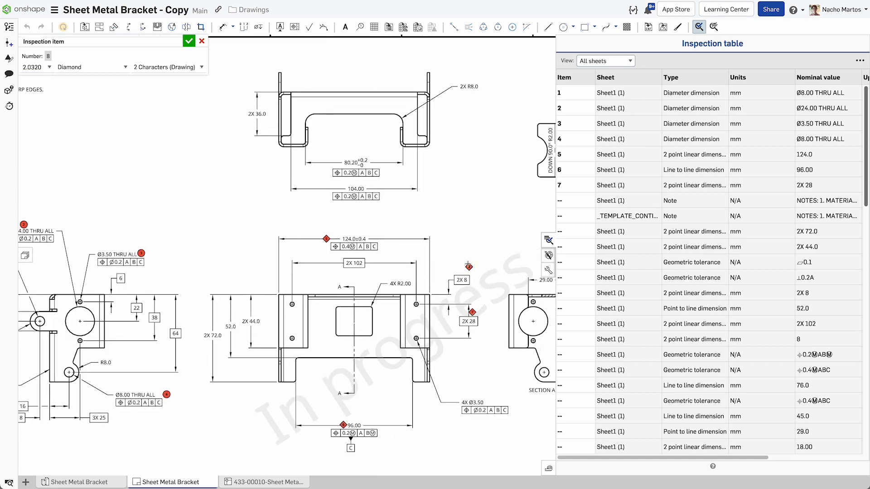
pyautogui.press('Escape')
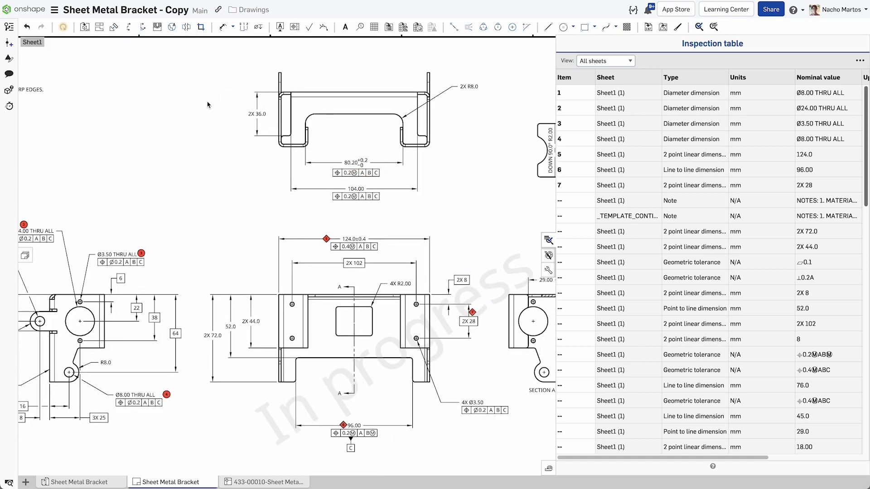
# Step: Export the inspection table as an Inspection list CSV
pyautogui.click(860, 60)
pyautogui.click(849, 72)
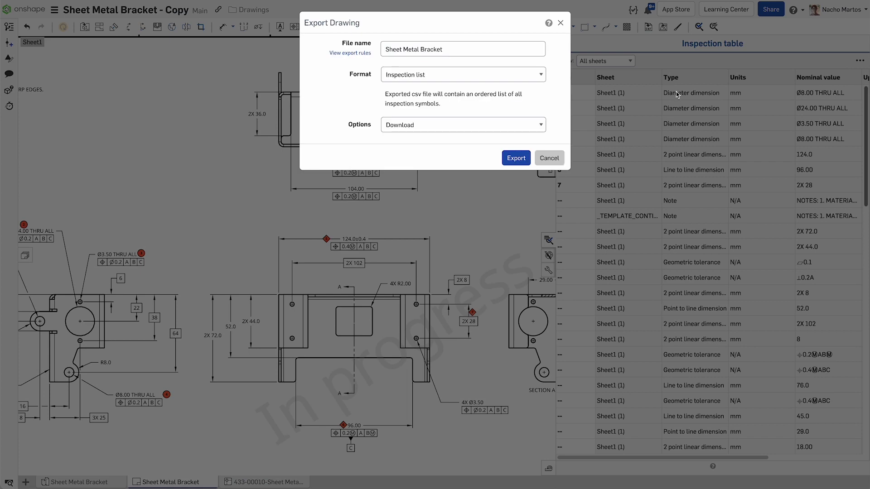
pyautogui.click(521, 77)
pyautogui.click(521, 82)
pyautogui.click(516, 157)
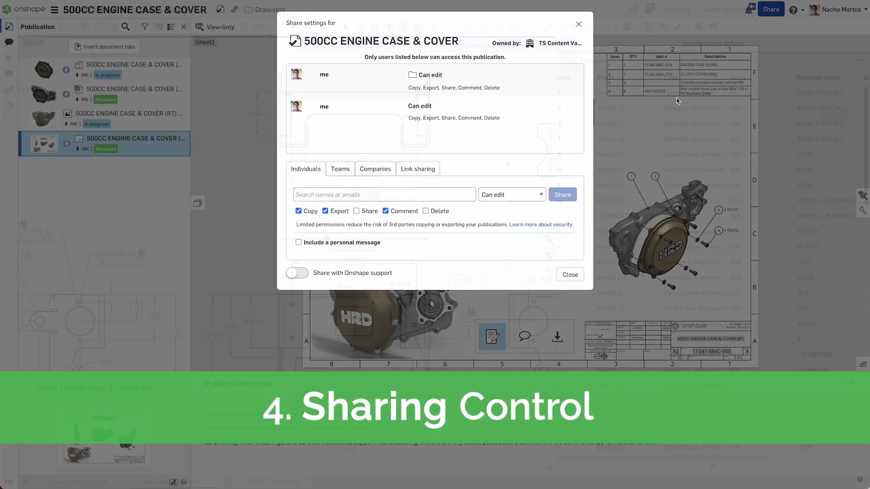
# Step: Share the publication with the chosen designer as Can view with commenting allowed
pyautogui.write('igni')
pyautogui.press('Return')
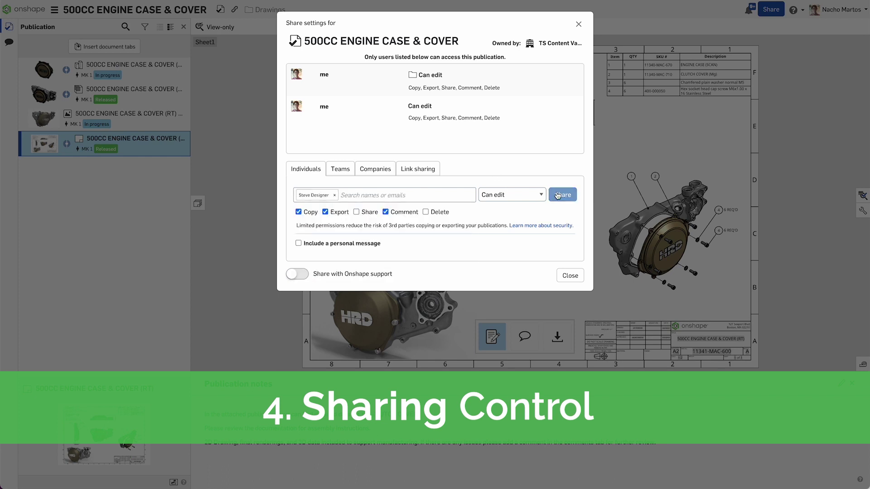
pyautogui.click(505, 194)
pyautogui.click(522, 203)
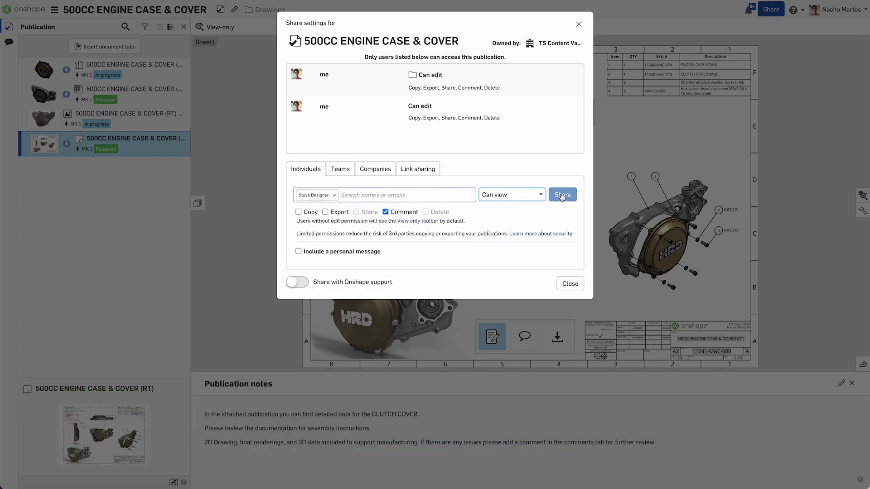
pyautogui.click(562, 194)
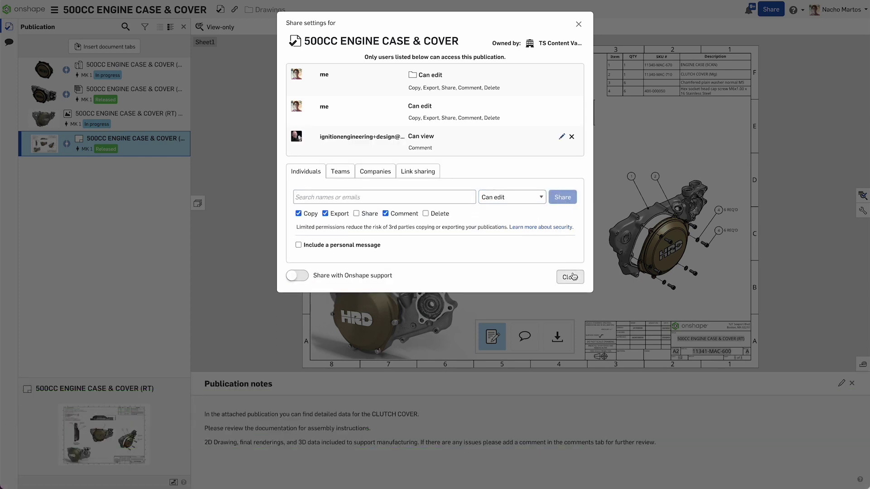
pyautogui.click(572, 276)
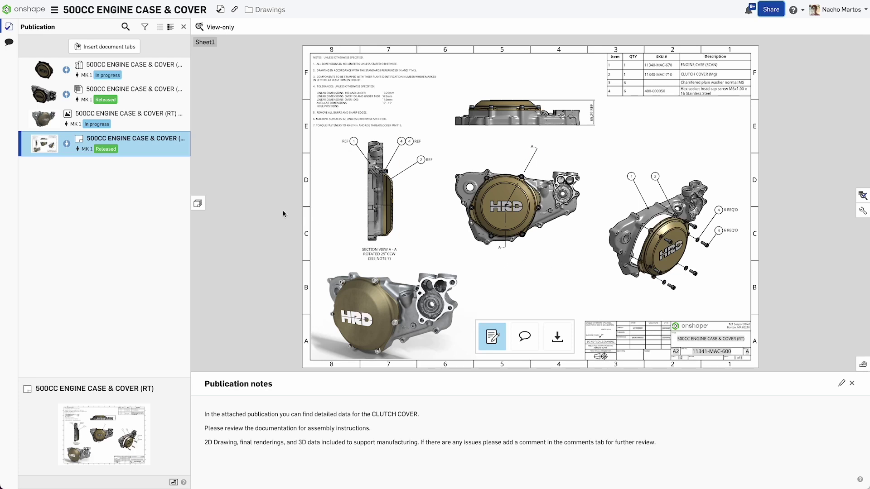
# Step: Start a comment tagging the designer: 'Can we add more inspection items for tol in the drawing?'
pyautogui.click(526, 338)
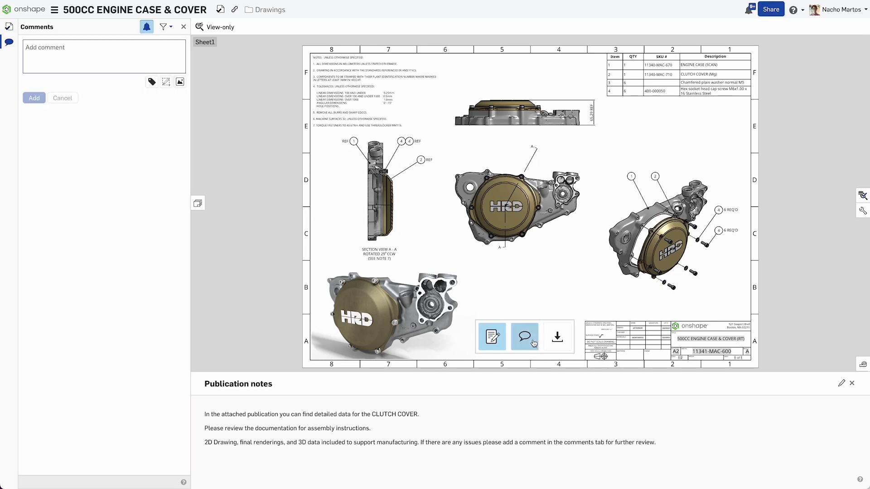
pyautogui.write('@ign')
pyautogui.press('Return')
pyautogui.write('Can we add more inspection items for tol in the drawing?')
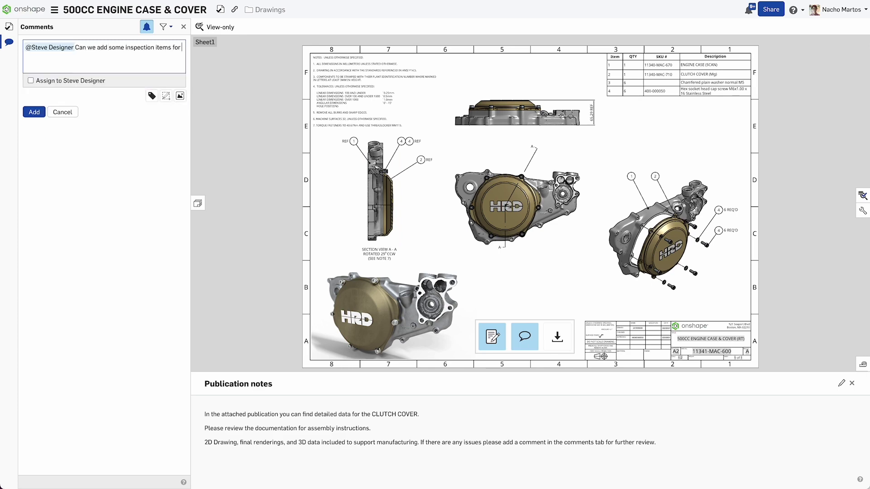
# Step: Box note 7 and the two 6 REQ'D balloons in red markup, then post the comment
pyautogui.click(165, 81)
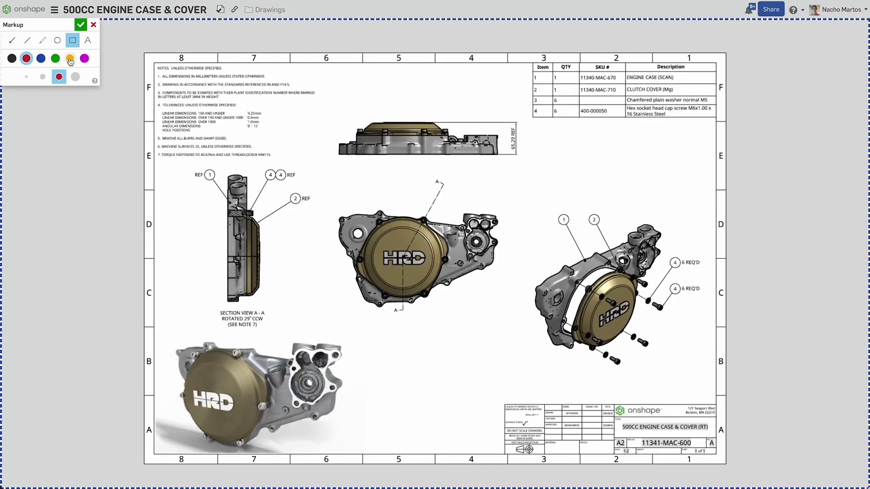
pyautogui.moveTo(154, 147); pyautogui.dragTo(276, 160)
pyautogui.moveTo(662, 240); pyautogui.dragTo(707, 306)
pyautogui.click(81, 25)
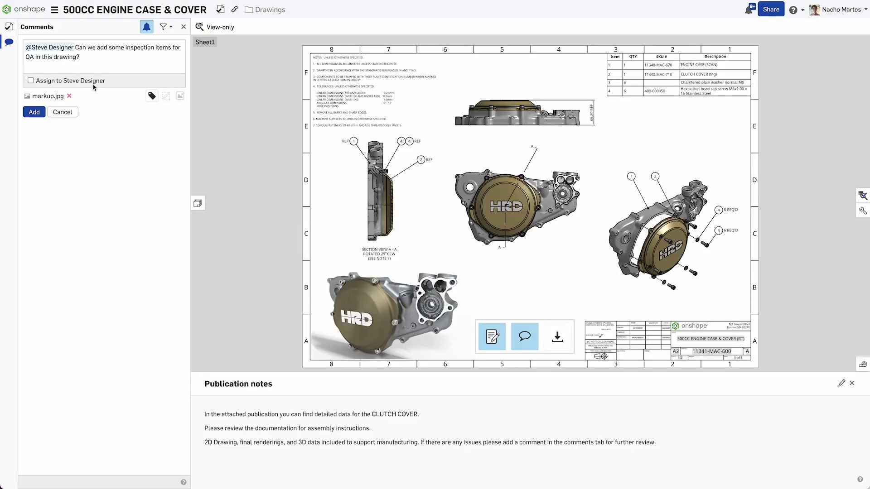
pyautogui.click(98, 65)
pyautogui.click(35, 112)
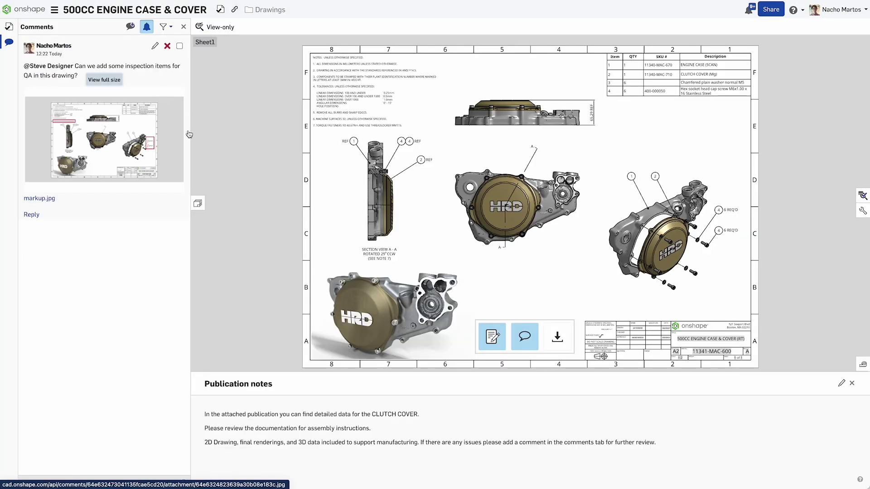
pyautogui.click(197, 203)
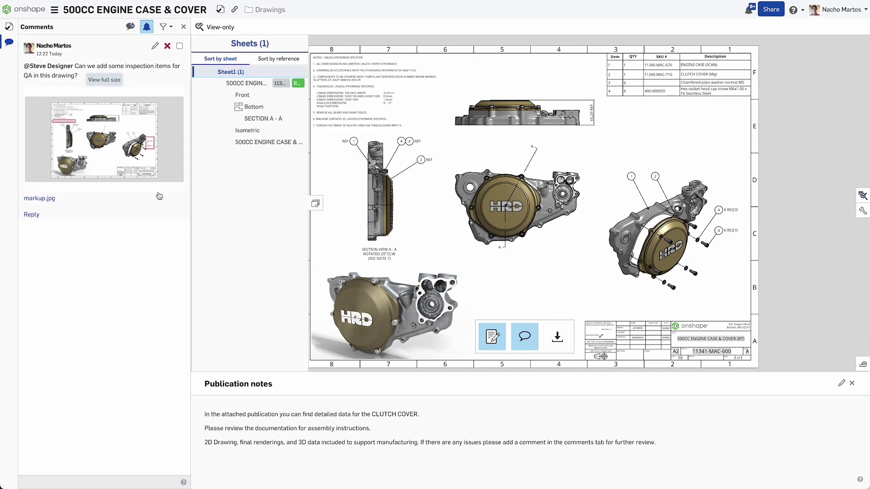
# Step: Selectively update the 500CC ENGINE CASE & COVER (RT) reference from MK 1 to MK 3
pyautogui.click(316, 204)
pyautogui.click(9, 41)
pyautogui.click(8, 28)
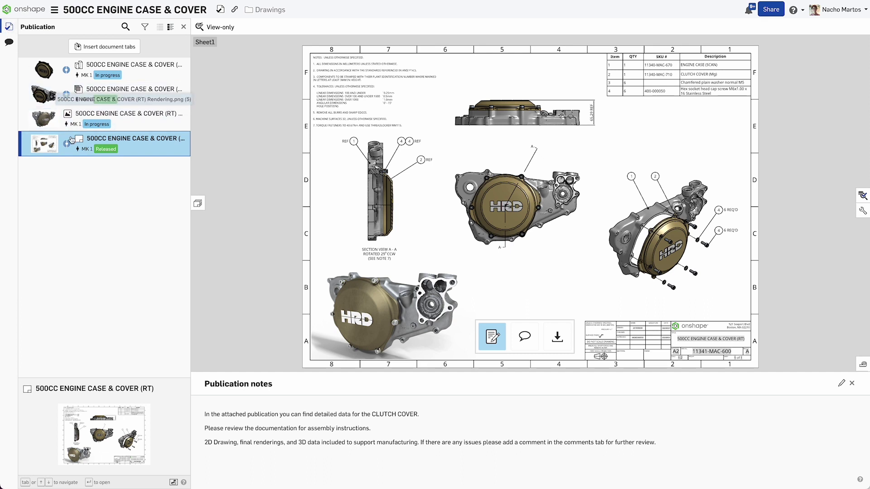
pyautogui.click(66, 143)
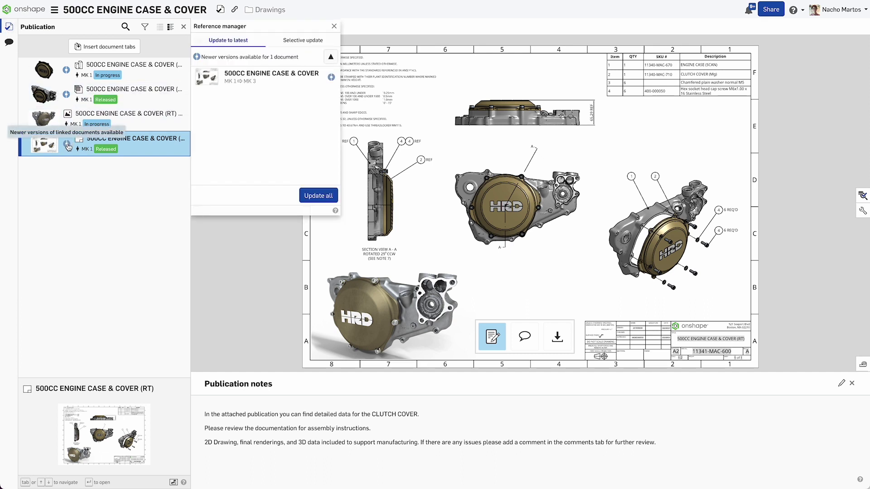
pyautogui.click(308, 45)
pyautogui.click(324, 73)
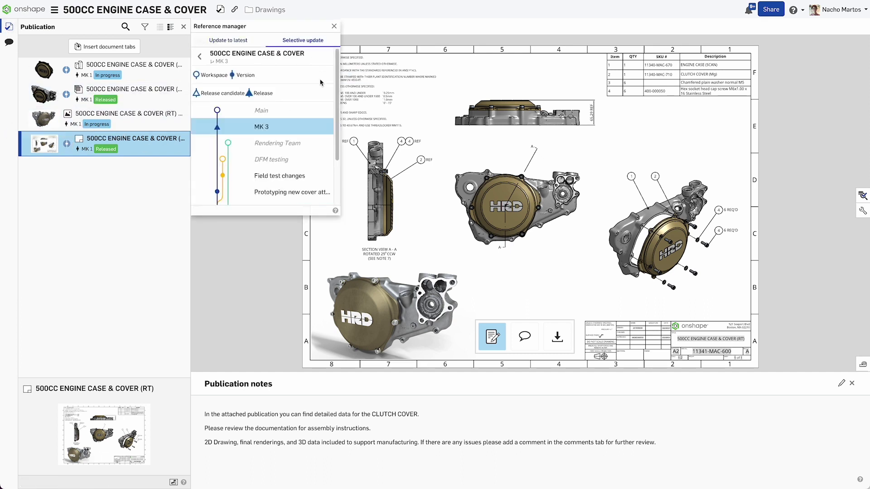
pyautogui.click(292, 128)
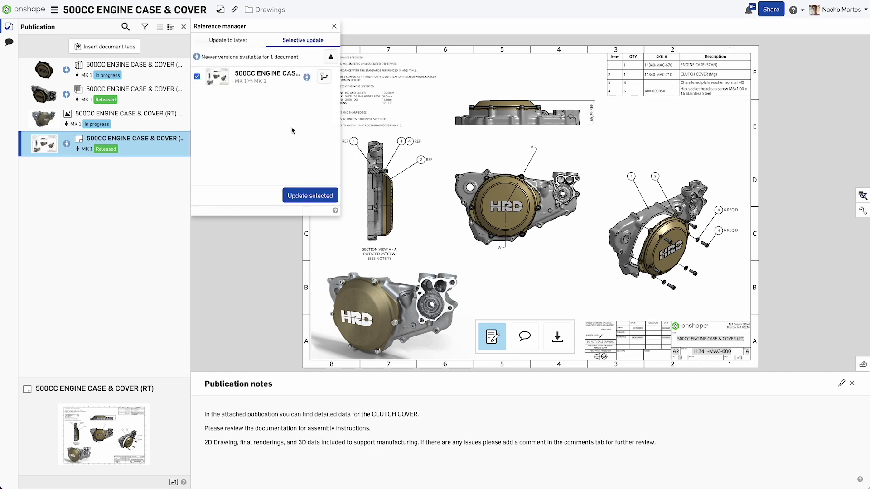
pyautogui.click(310, 196)
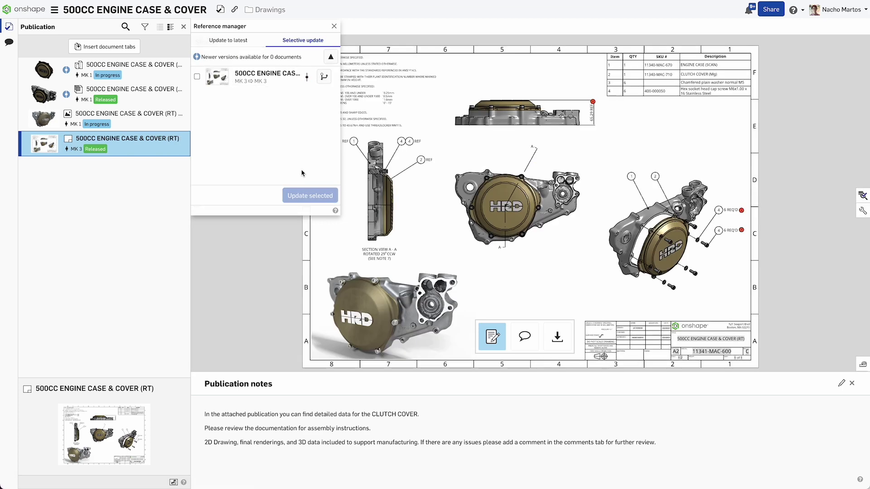
pyautogui.click(334, 27)
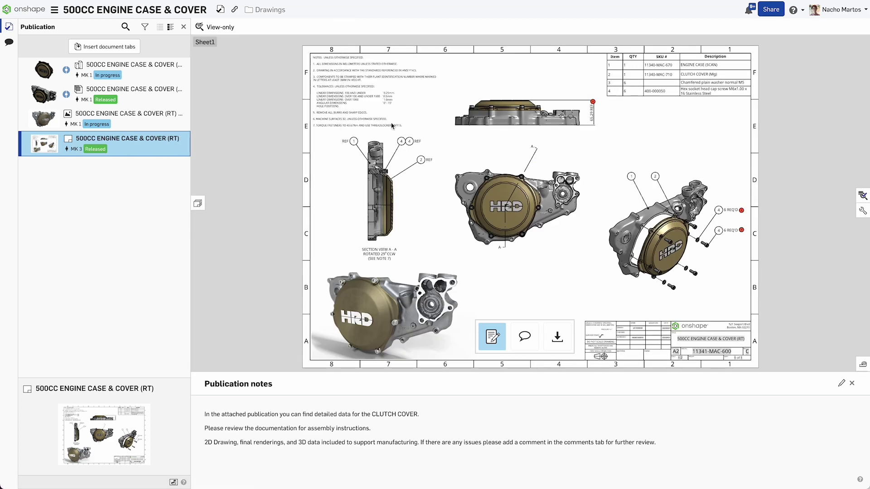
# Step: Review the updated drawing's inspection table, rendering image and released assembly
pyautogui.click(862, 195)
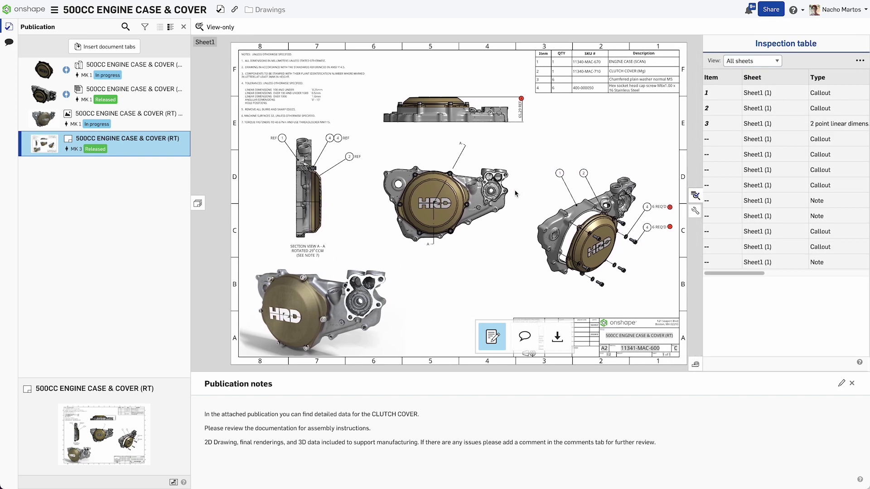
pyautogui.click(137, 114)
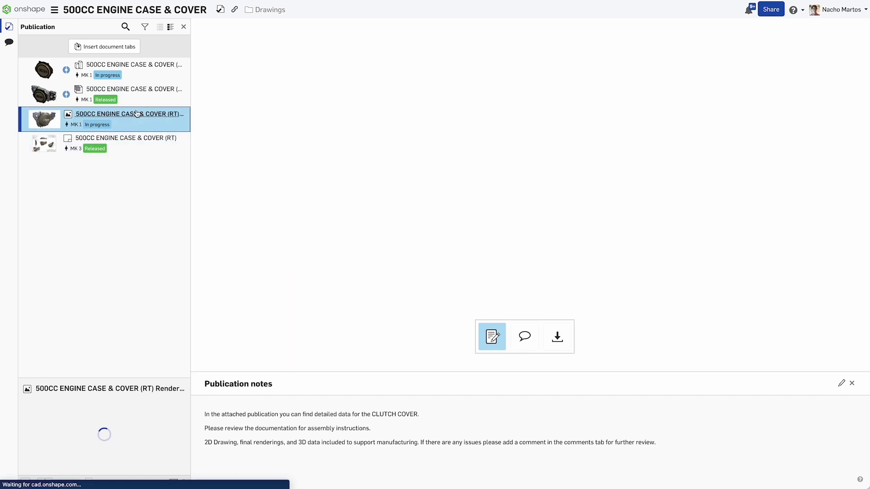
pyautogui.click(146, 93)
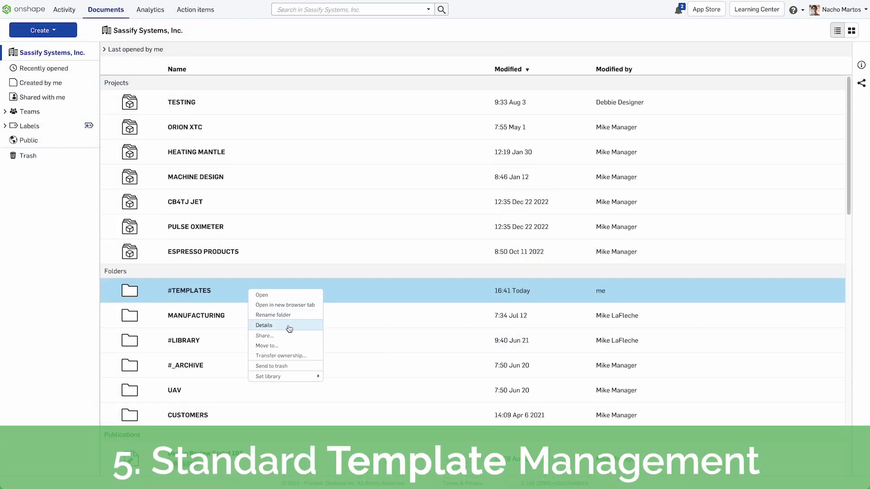
# Step: Share the #TEMPLATES folder with the All Company Users team at Can edit
pyautogui.click(292, 339)
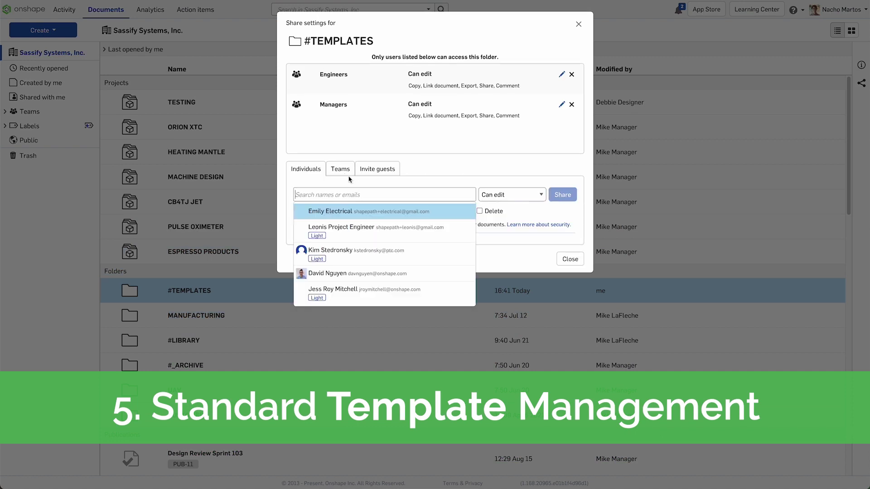
pyautogui.click(344, 173)
pyautogui.click(357, 194)
pyautogui.click(358, 210)
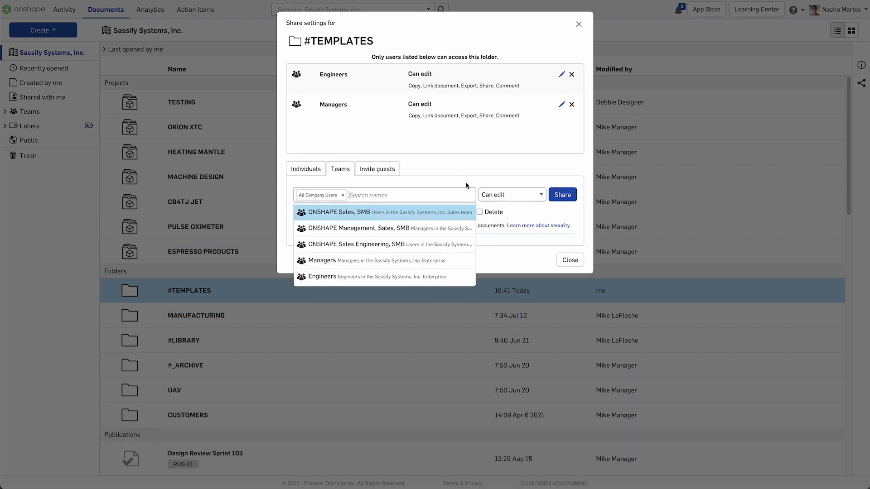
pyautogui.click(562, 195)
pyautogui.click(570, 260)
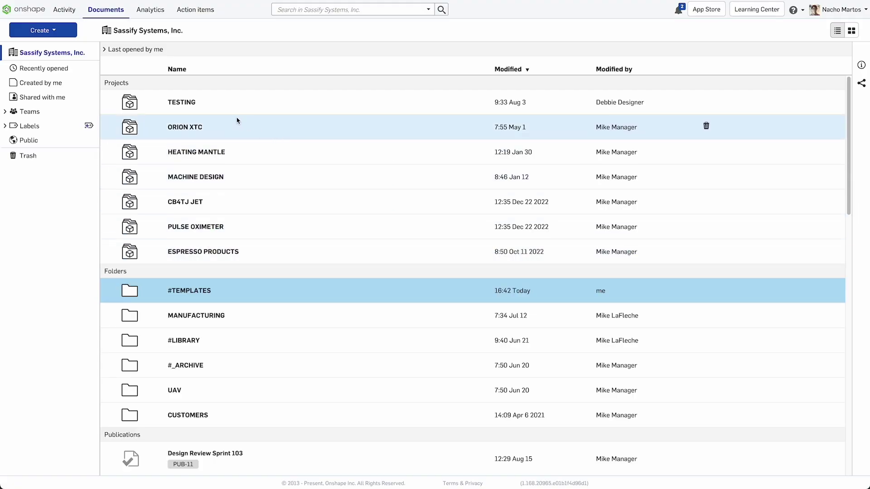
# Step: Open the Drawing Templates document and view the B-Size ANSI MM and Quote Form templates
pyautogui.click(200, 290)
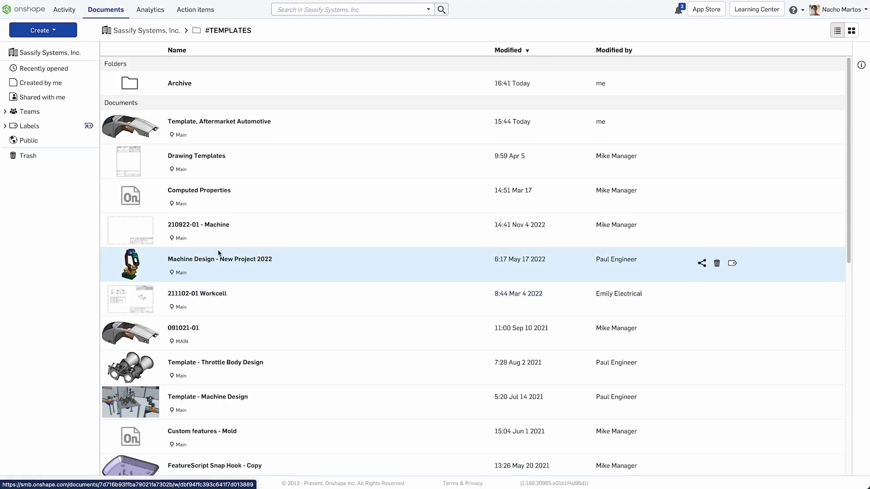
pyautogui.click(214, 158)
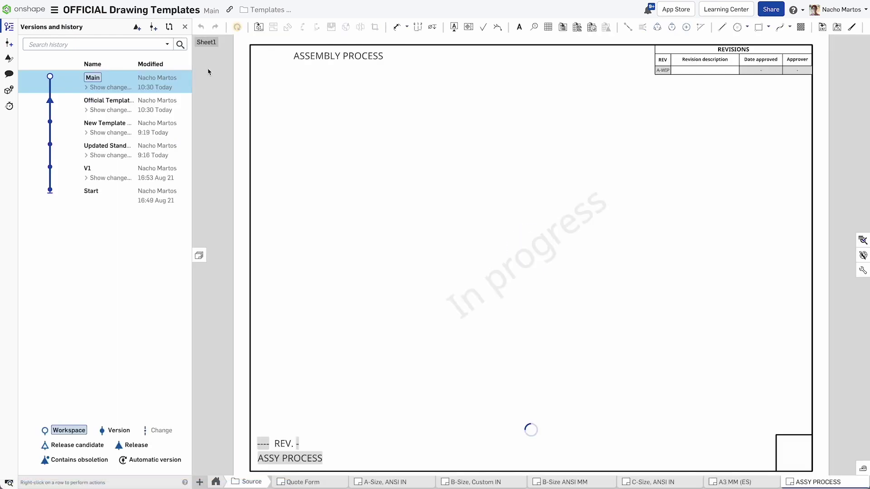
pyautogui.click(553, 483)
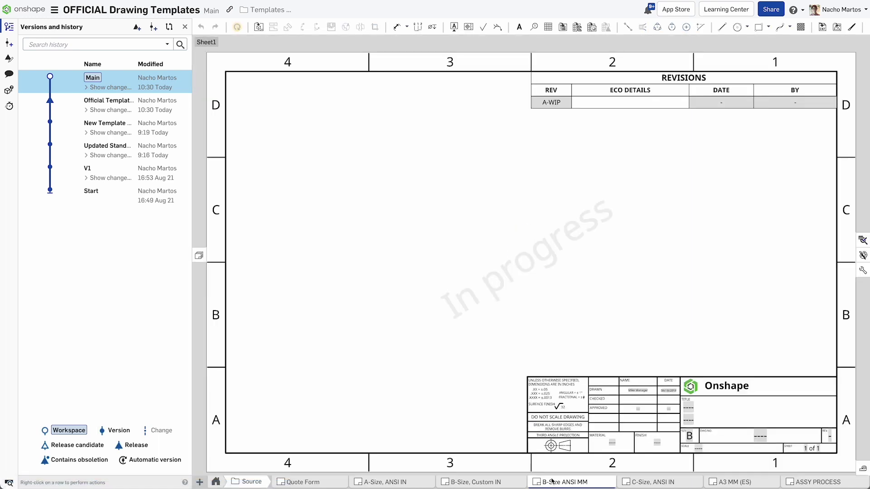
pyautogui.click(302, 482)
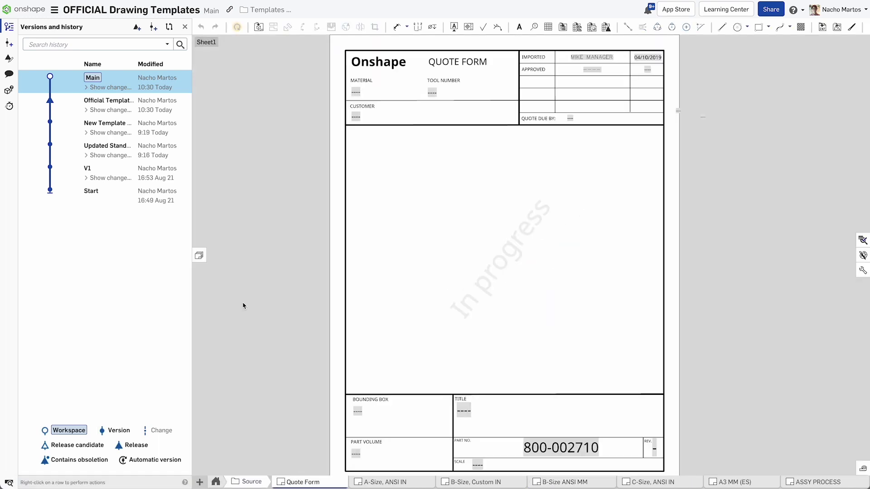
# Step: Bring up the B-Size, Custom IN release from the Official Template version's Releases
pyautogui.rightClick(162, 111)
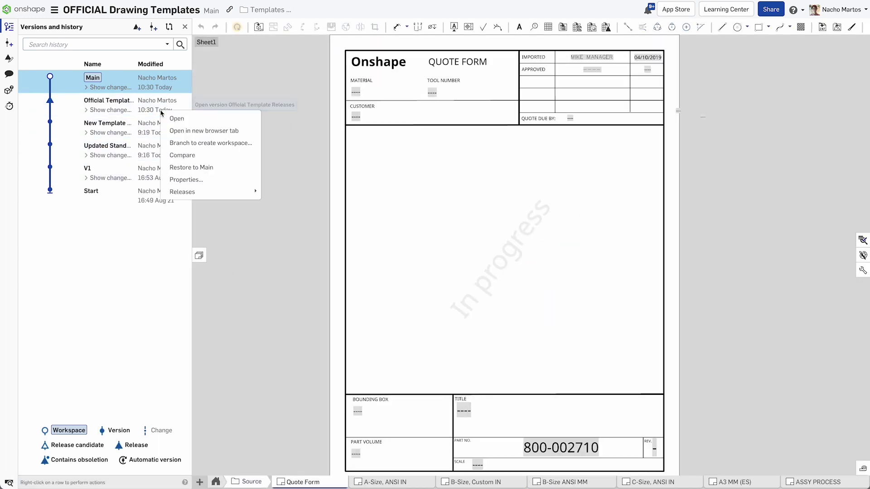
pyautogui.moveTo(200, 194)
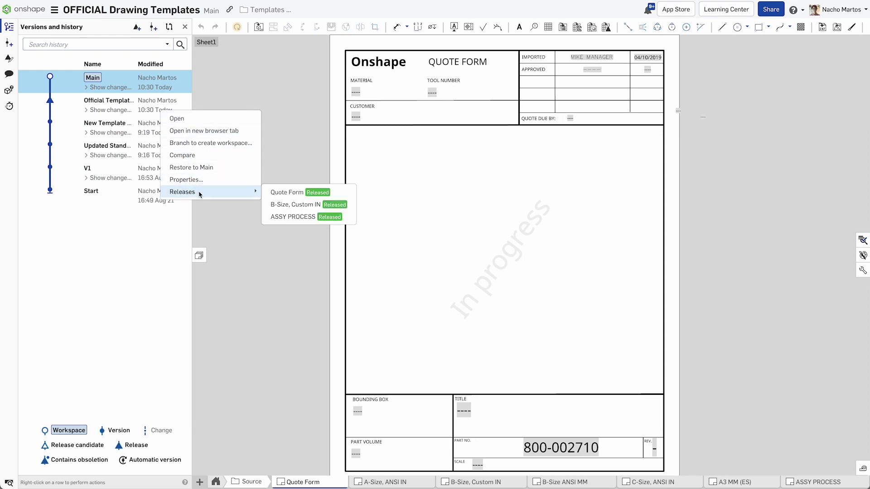
pyautogui.click(289, 206)
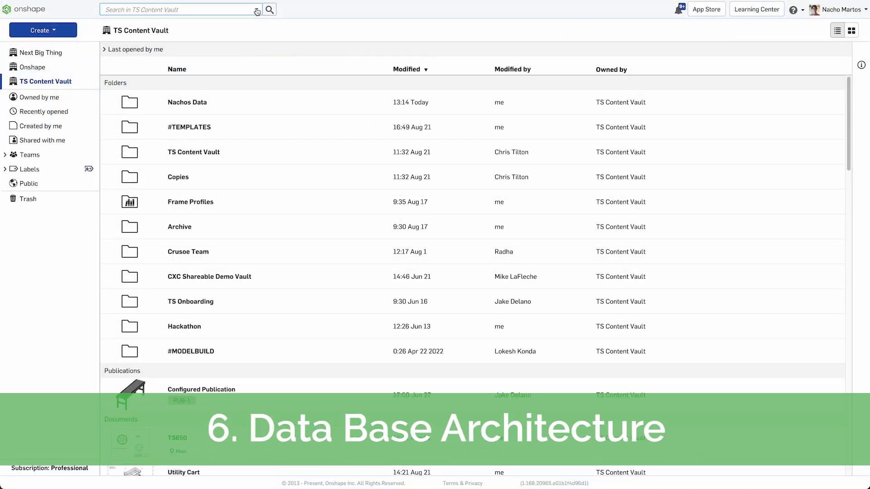
# Step: Search the TS Content Vault for documents of type Drawing
pyautogui.click(247, 12)
pyautogui.click(215, 28)
pyautogui.click(200, 91)
pyautogui.click(241, 241)
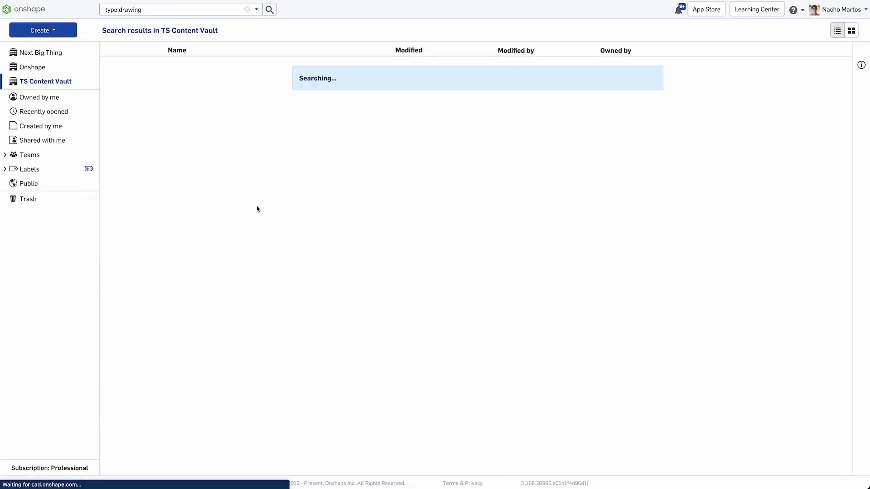
# Step: Narrow the drawing search results to Released status
pyautogui.click(257, 10)
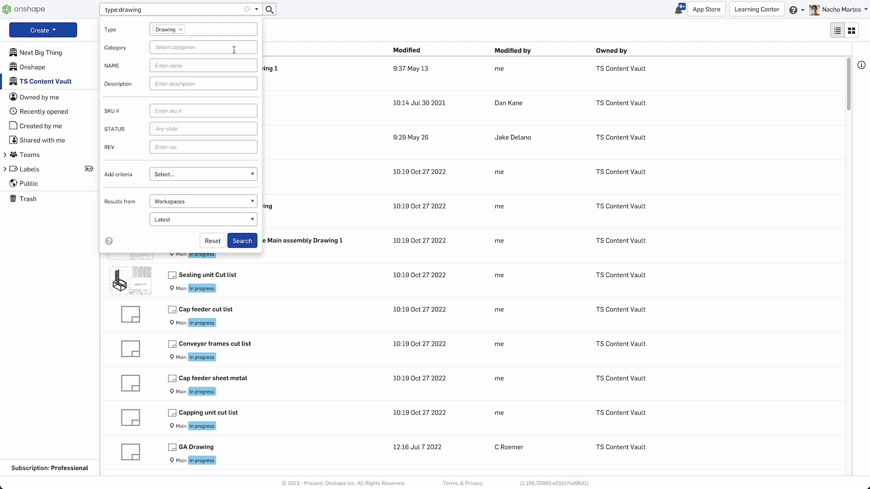
pyautogui.click(180, 128)
pyautogui.click(190, 167)
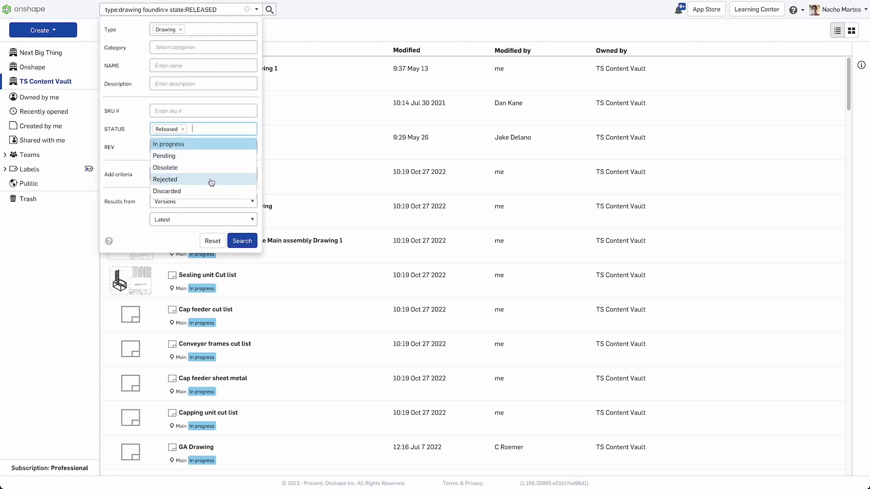
pyautogui.click(251, 244)
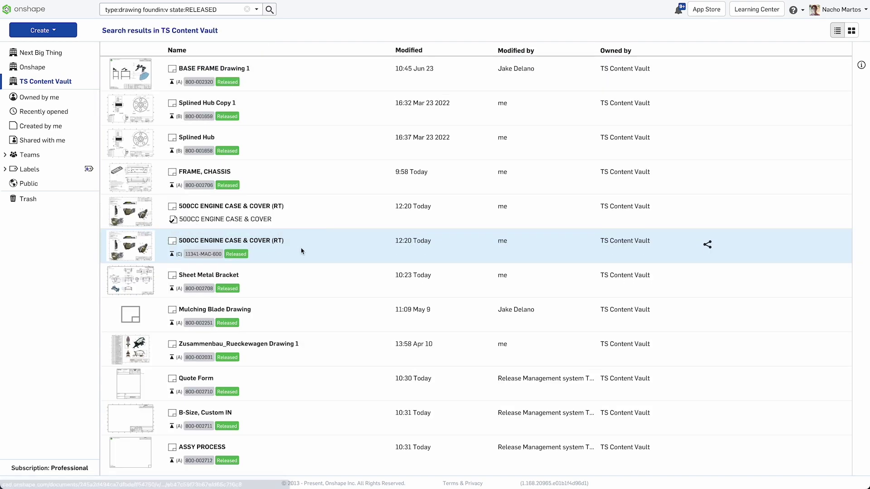
# Step: Open the Zusammenbau_Rueckewagen Drawing 1 result to view the AS-4500 Bailer assembly drawing
pyautogui.click(272, 344)
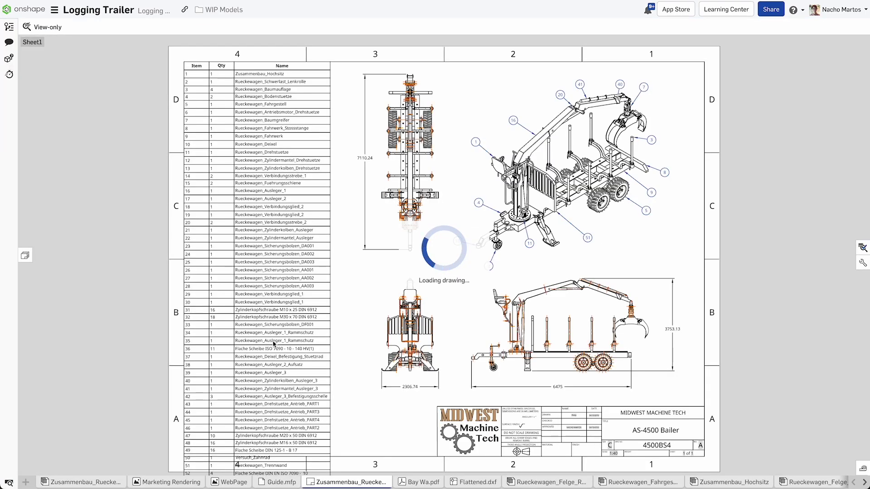